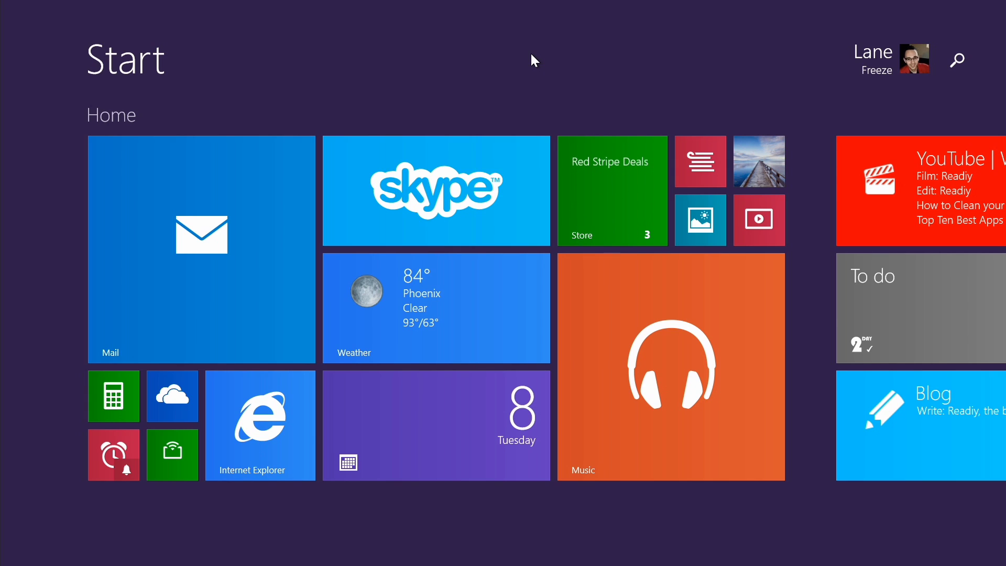
# - Switch from the Start screen to the desktop using the Desktop tile
pyautogui.click(744, 178)
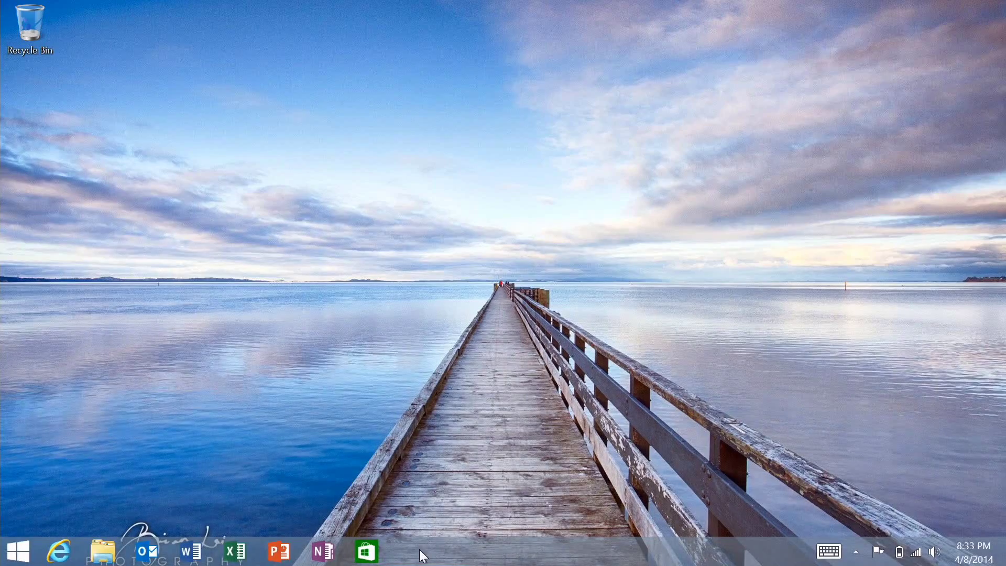
# - Return to the Start screen from the desktop, then open and close the Search pane
pyautogui.click(16, 551)
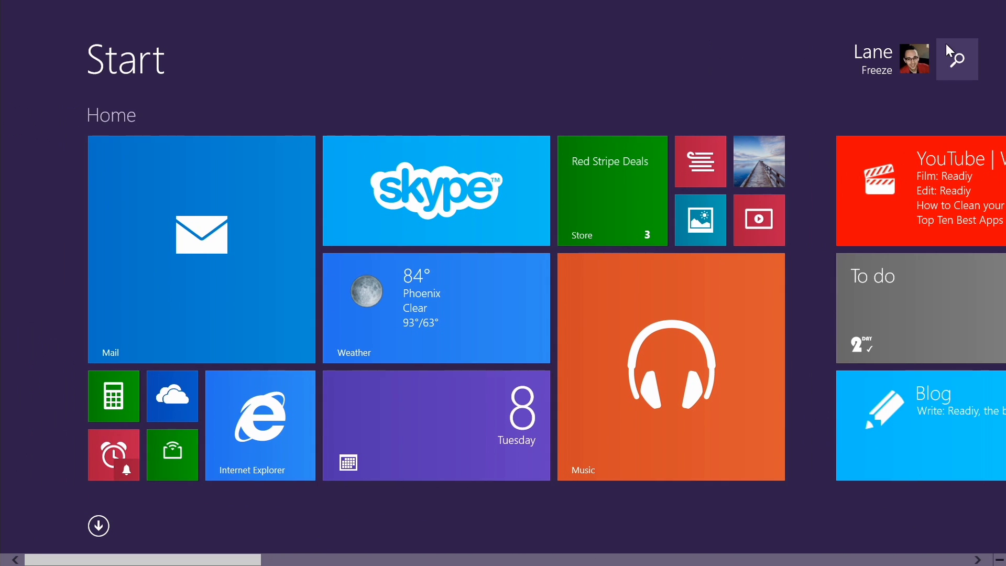
pyautogui.click(956, 70)
pyautogui.click(590, 45)
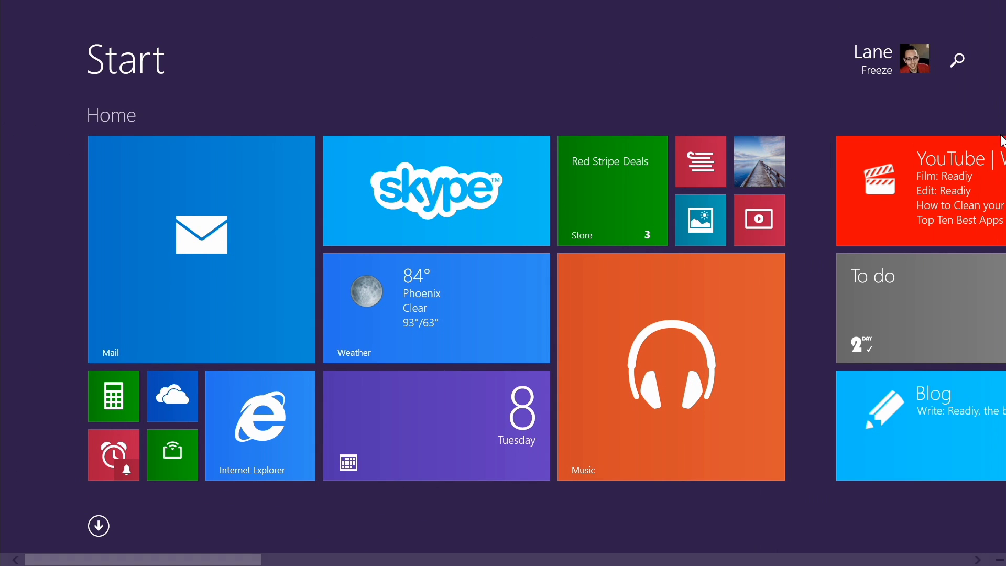
pyautogui.moveTo(990, 173)
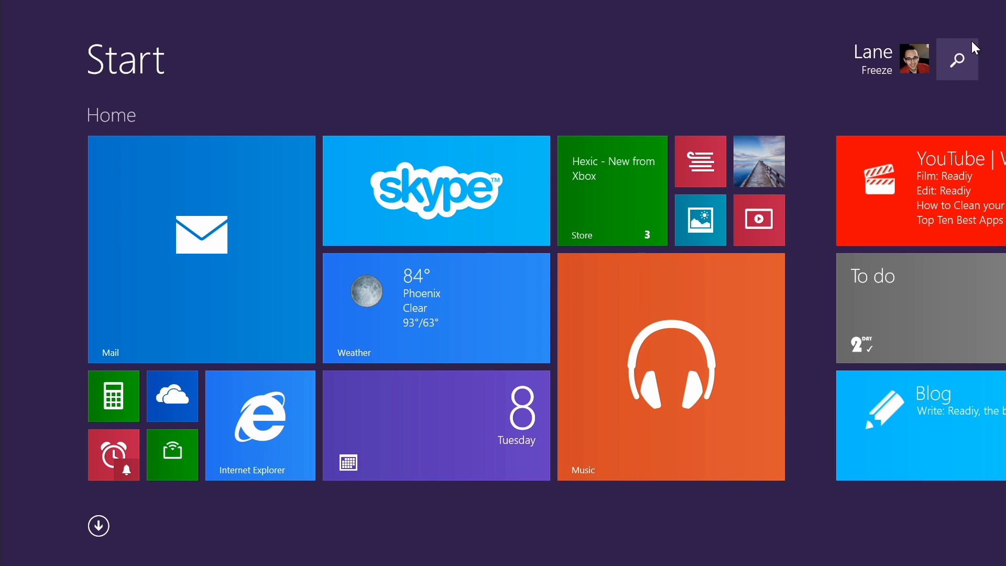
pyautogui.moveTo(1004, 5)
pyautogui.click(973, 427)
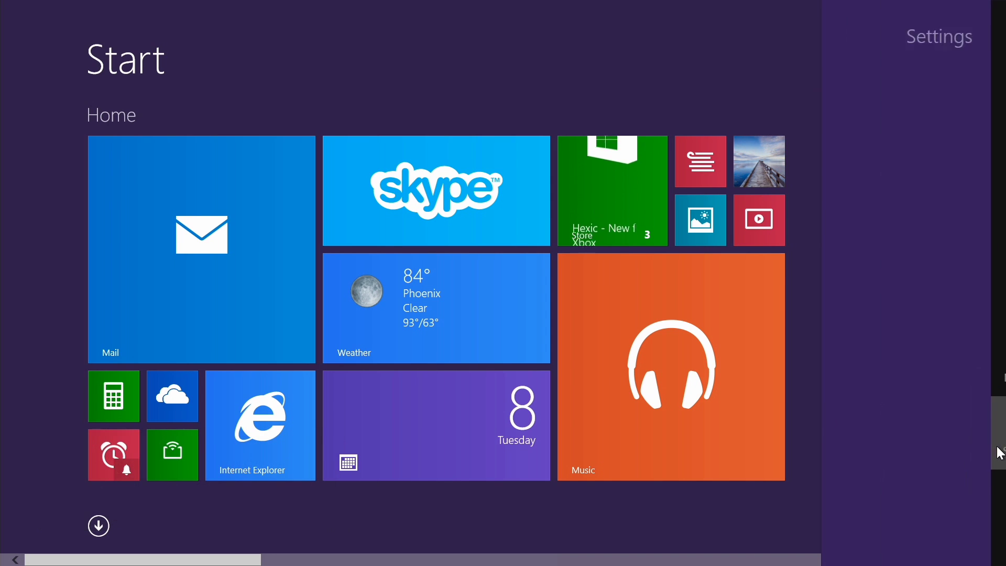
pyautogui.click(882, 461)
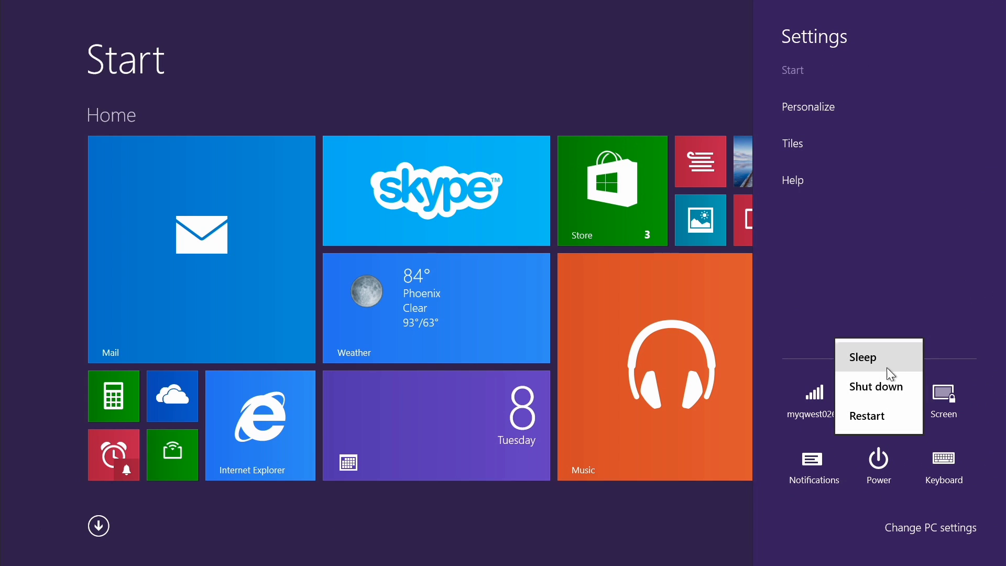
pyautogui.click(568, 59)
pyautogui.click(741, 78)
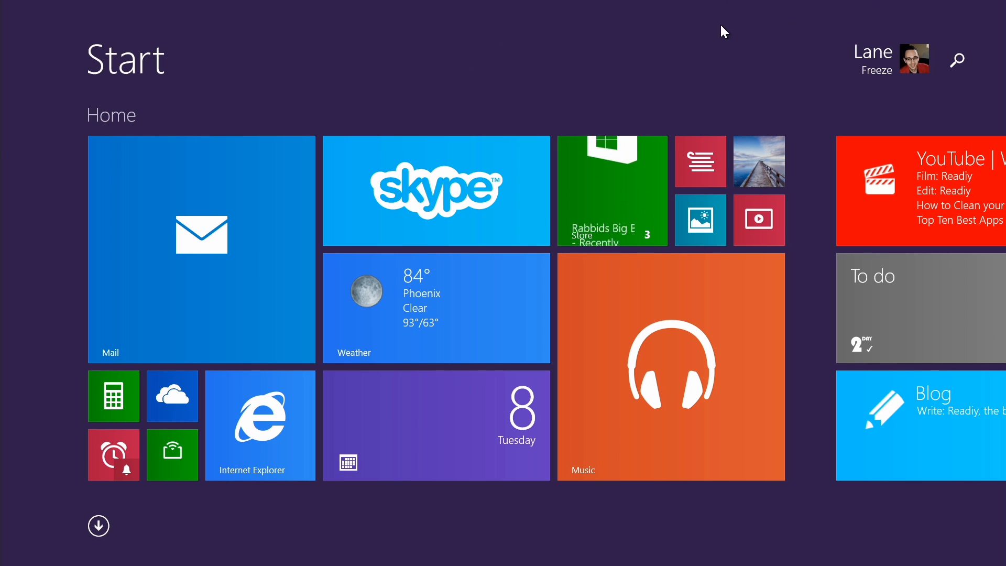
# - Check Windows Update under Update and recovery in PC settings, then go back to the main page
pyautogui.moveTo(1004, 5)
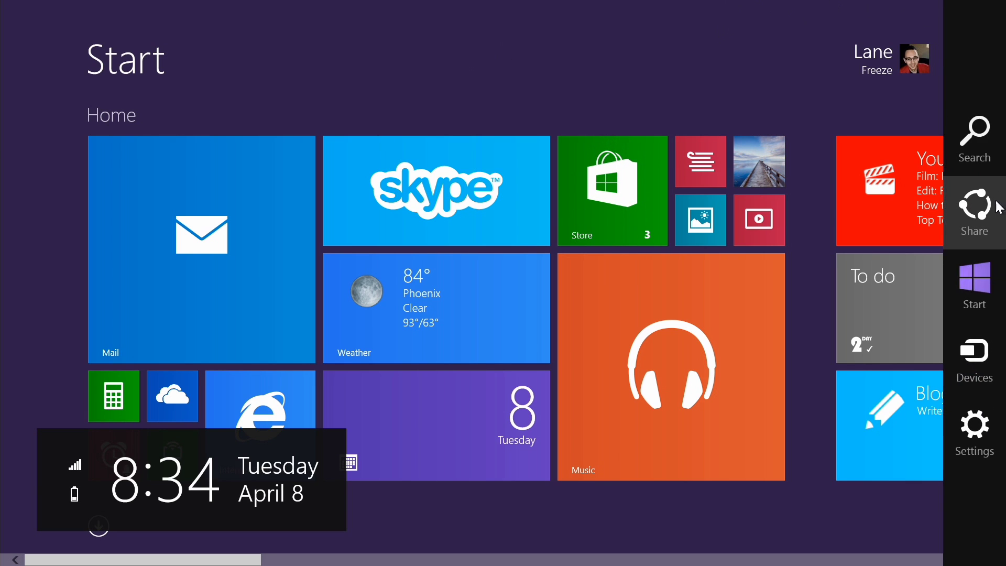
pyautogui.click(962, 426)
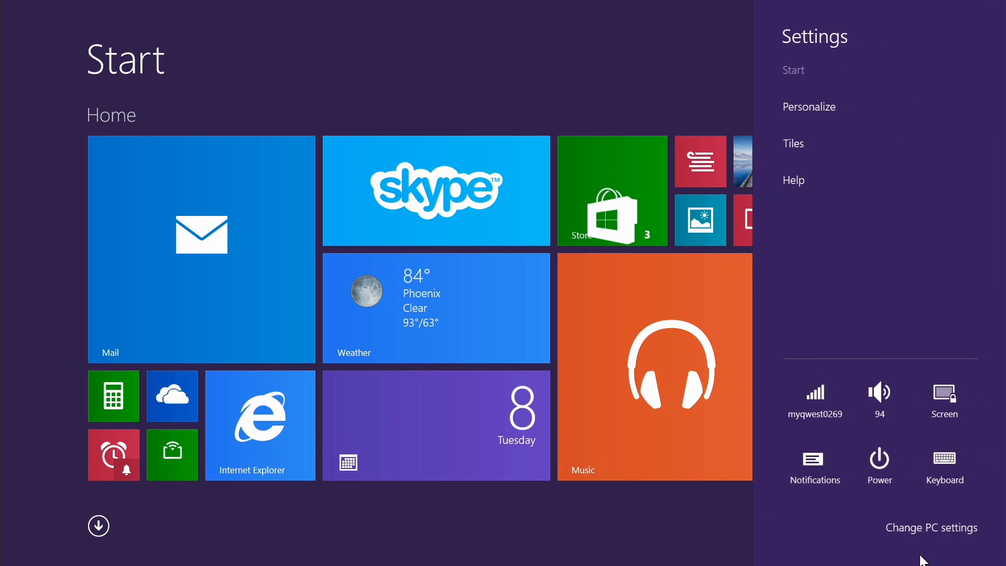
pyautogui.click(926, 534)
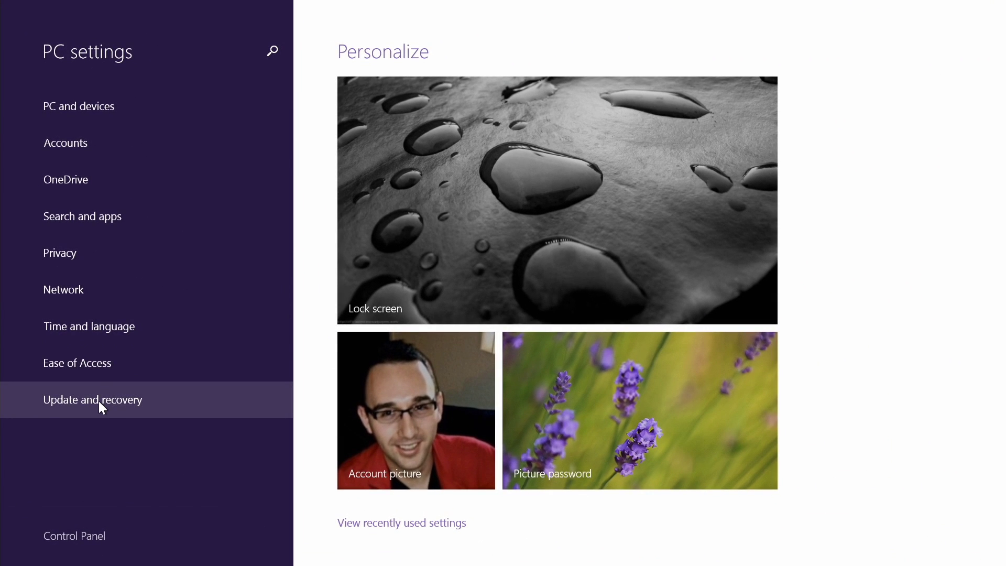
pyautogui.click(98, 401)
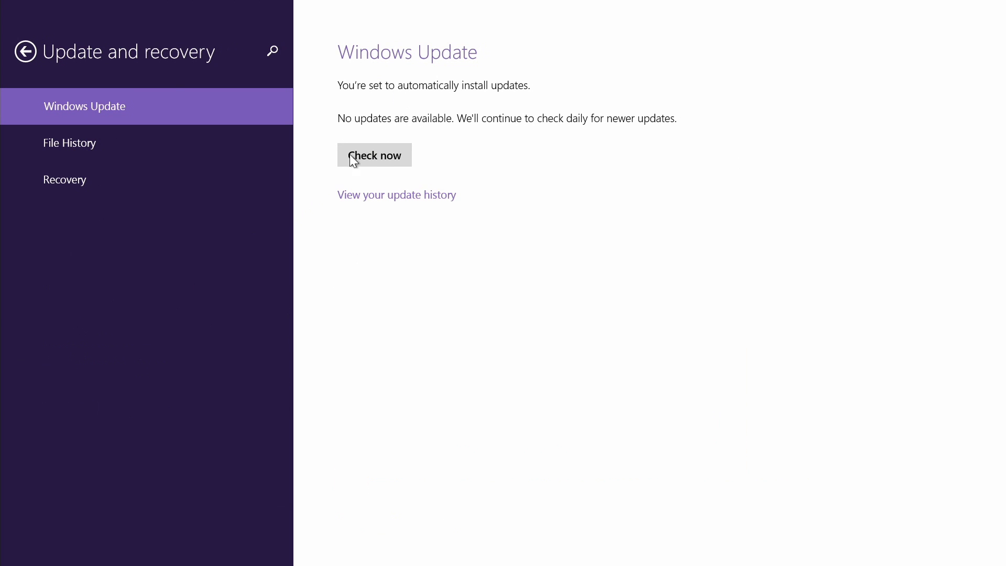
pyautogui.click(27, 51)
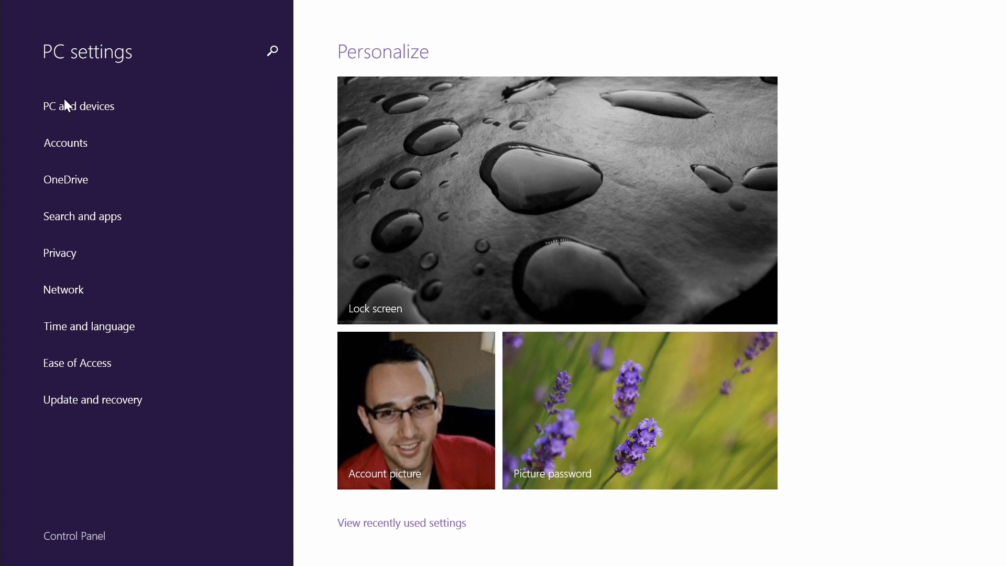
# - Open the desktop Control Panel and search it for 'taskbar'
pyautogui.click(71, 535)
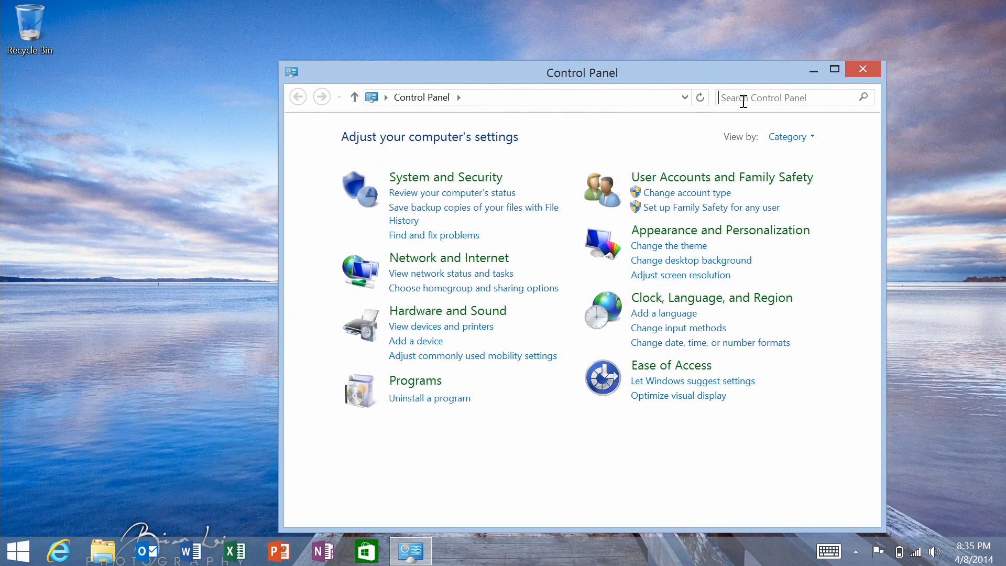
pyautogui.moveTo(2, 359)
pyautogui.click(784, 97)
pyautogui.write('taskbar')
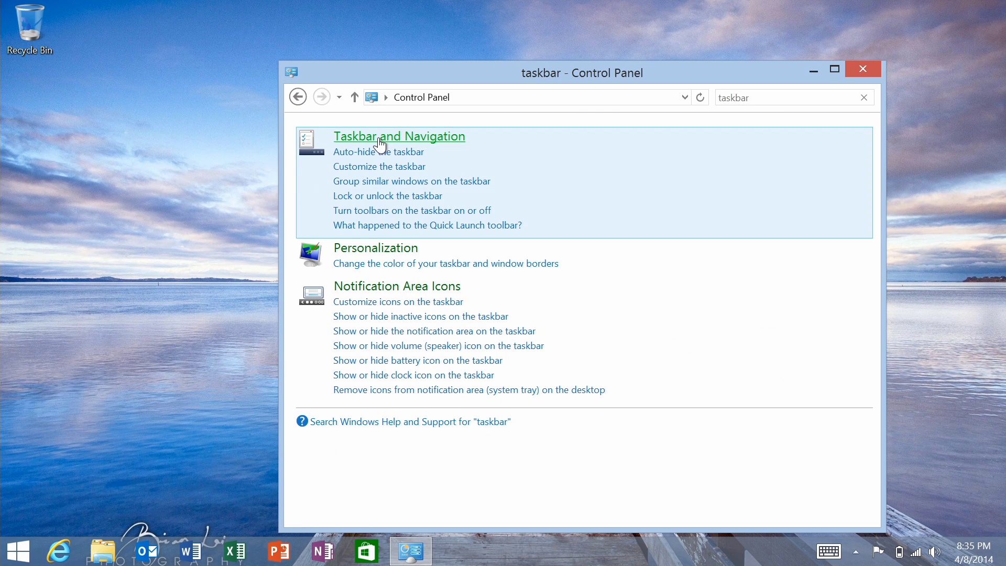
# - Enable 'Show Windows Store apps on the taskbar' in Taskbar and Navigation properties and apply it
pyautogui.click(381, 144)
pyautogui.moveTo(84, 158); pyautogui.dragTo(469, 86)
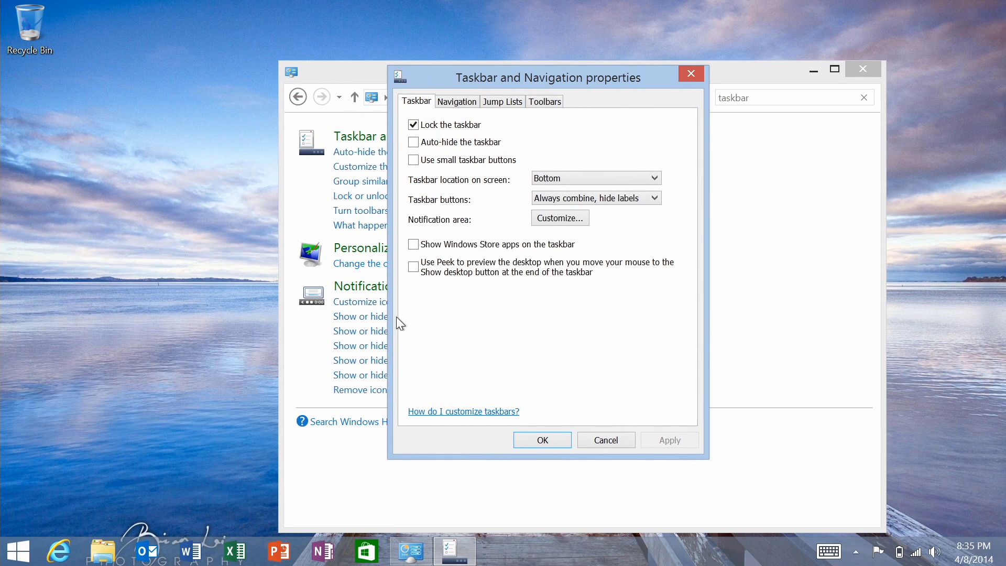
pyautogui.click(413, 245)
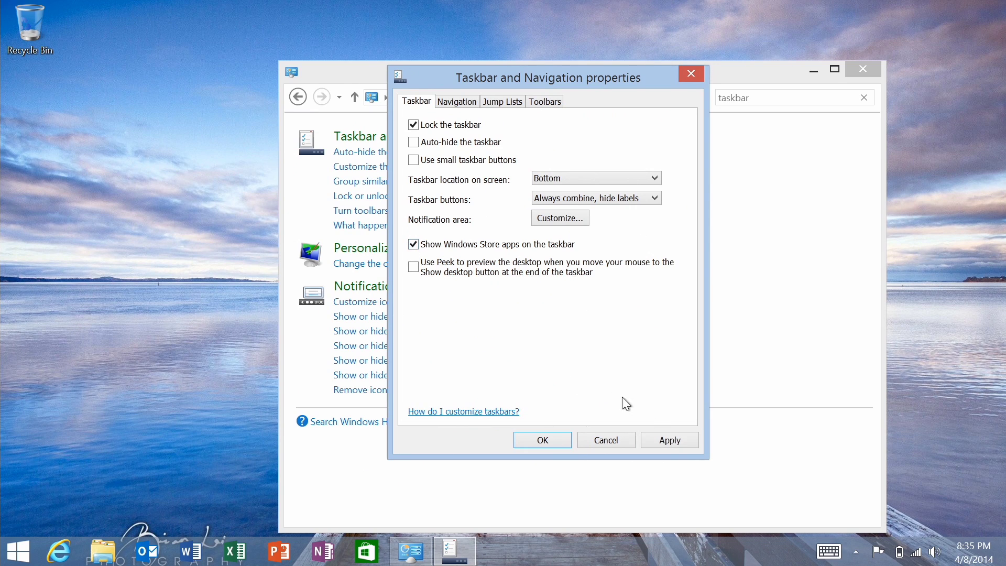
pyautogui.click(676, 441)
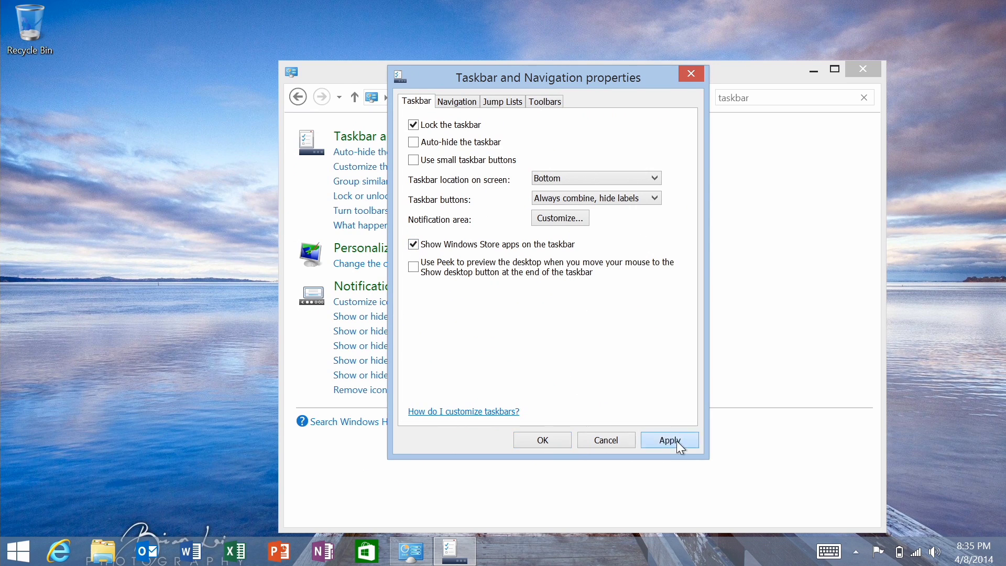
pyautogui.click(544, 440)
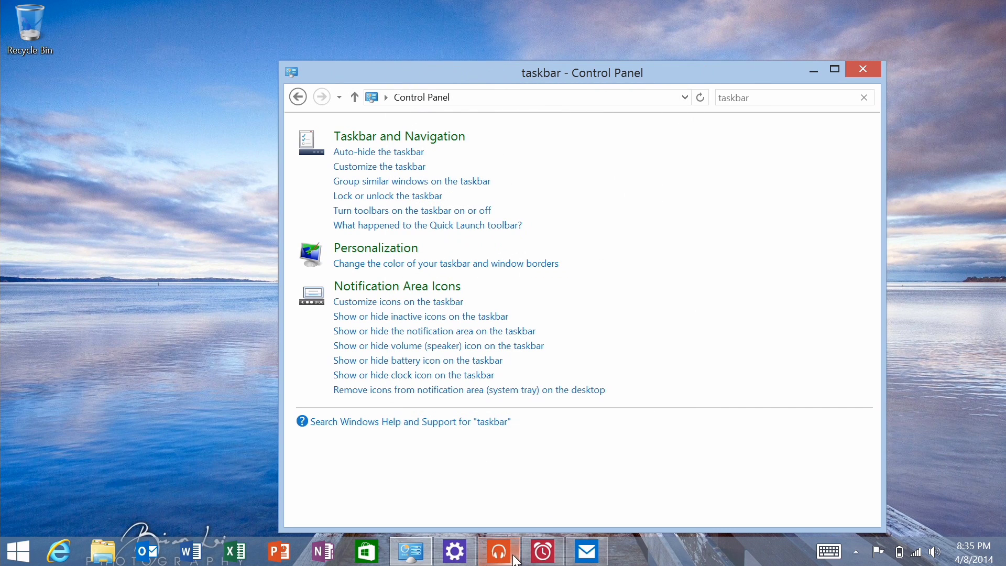
# - Preview Music and Mail on the taskbar, then switch to Alarms, hide it and bring it back
pyautogui.moveTo(515, 557)
pyautogui.moveTo(588, 553)
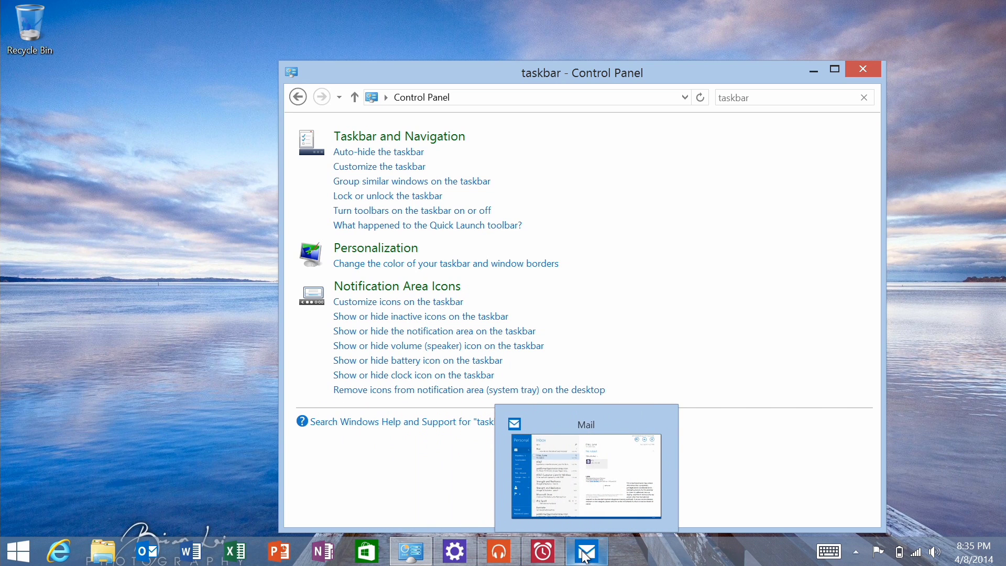
pyautogui.click(543, 551)
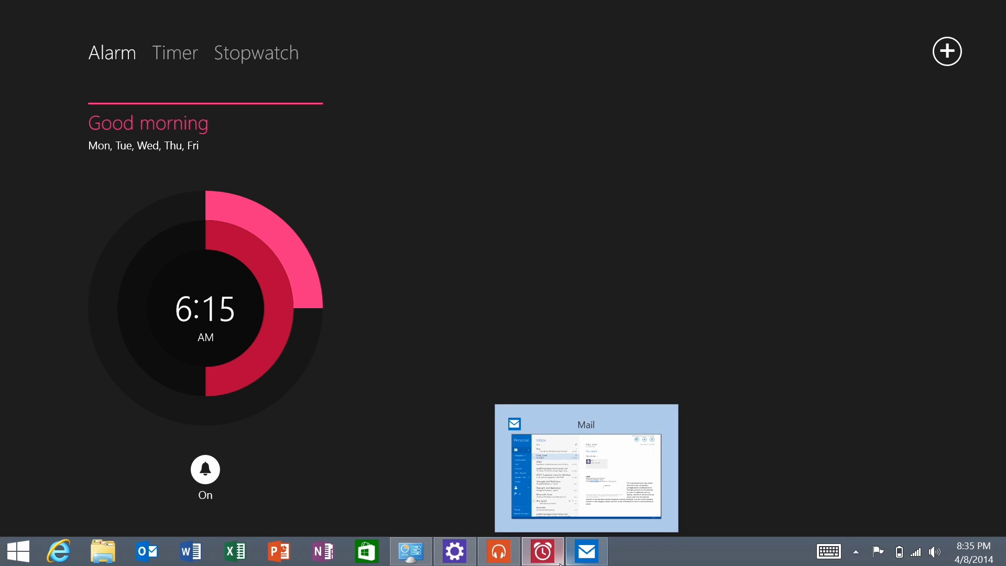
pyautogui.moveTo(555, 559)
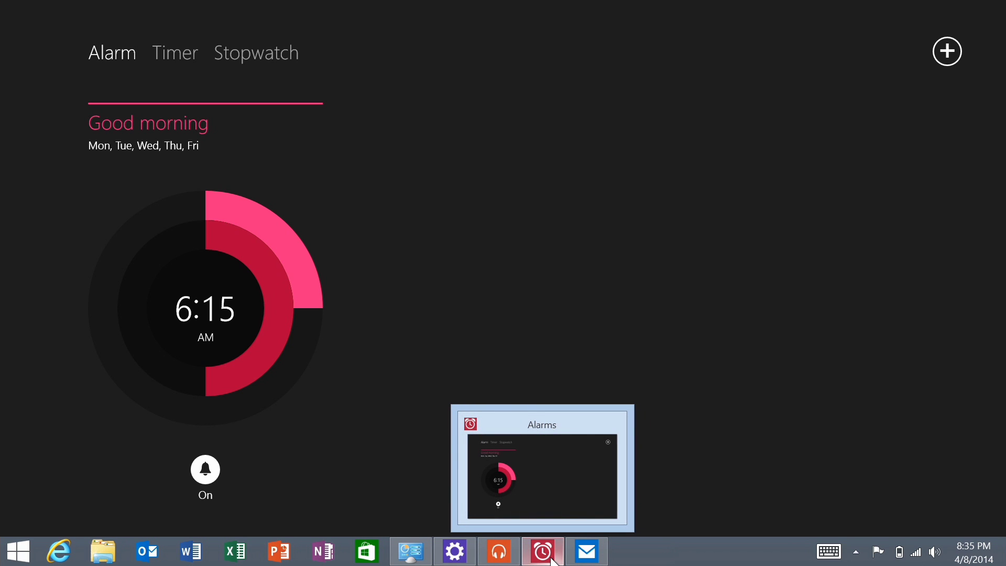
pyautogui.click(551, 559)
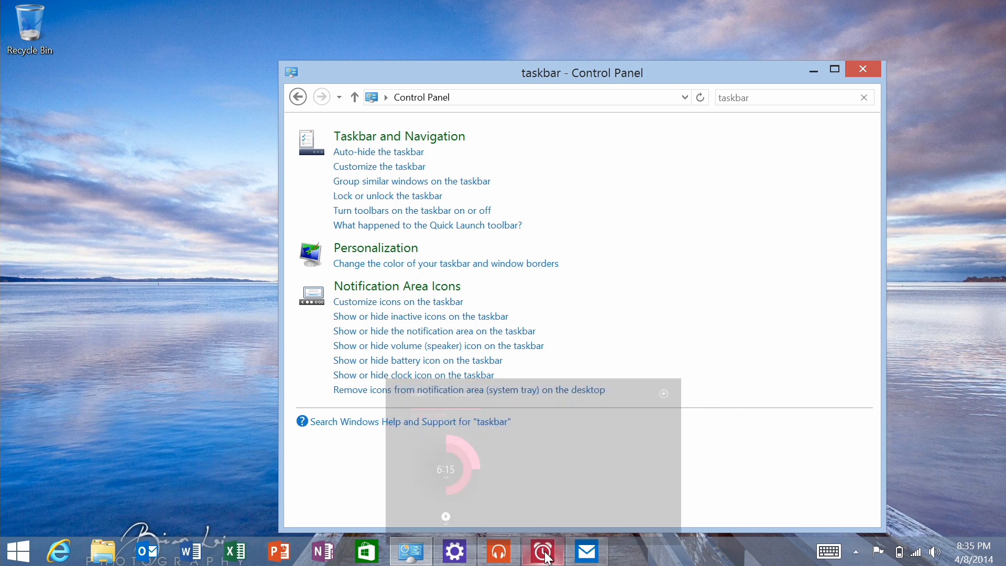
pyautogui.click(545, 555)
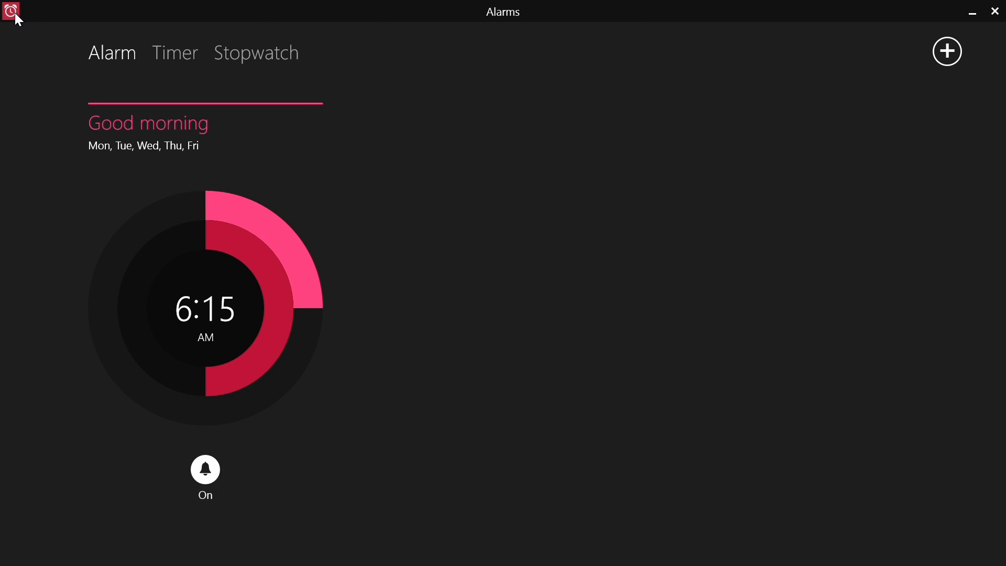
# - Toggle Alarms between minimized and full screen, leaving it minimized over Control Panel
pyautogui.click(15, 14)
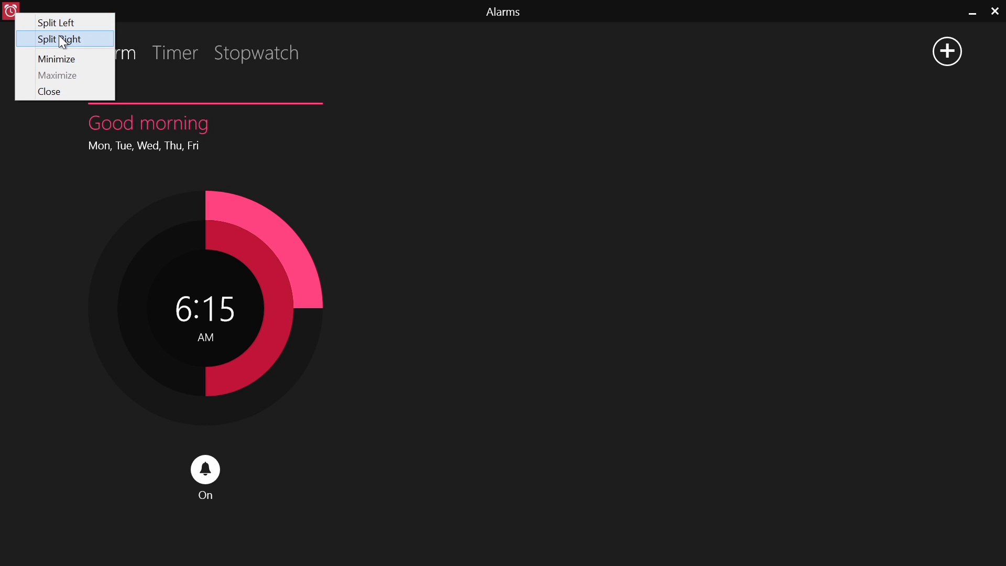
pyautogui.click(58, 59)
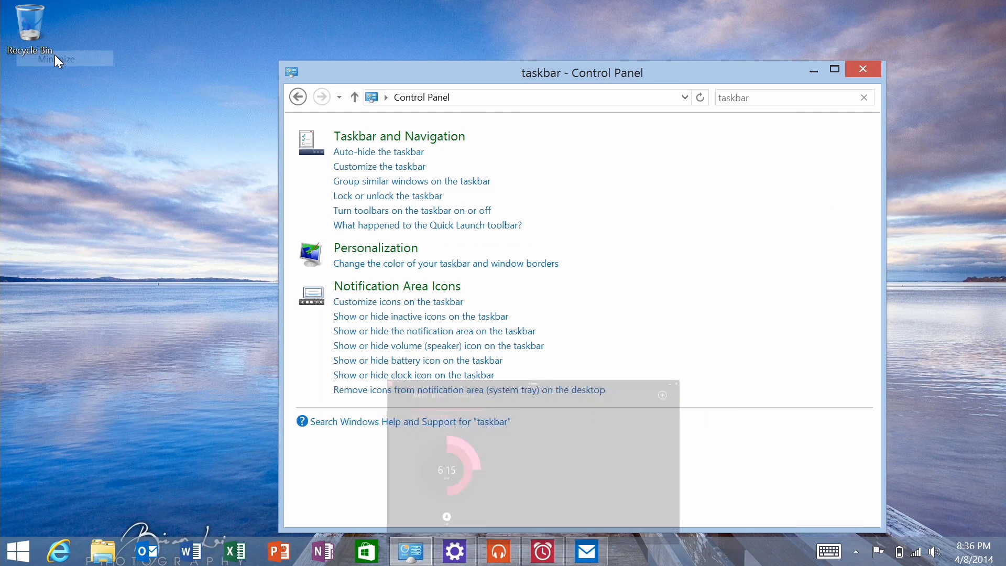
pyautogui.click(544, 560)
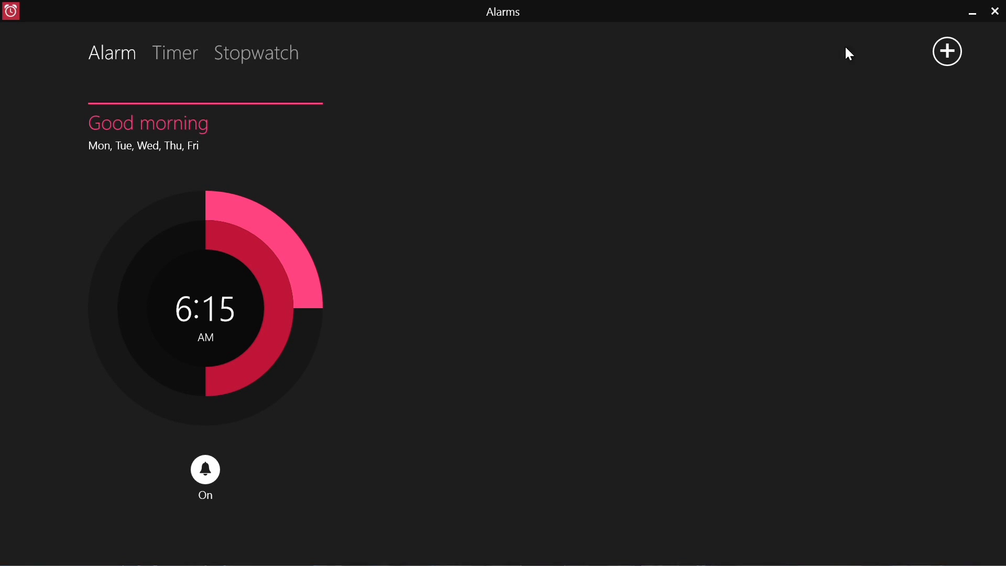
pyautogui.click(966, 14)
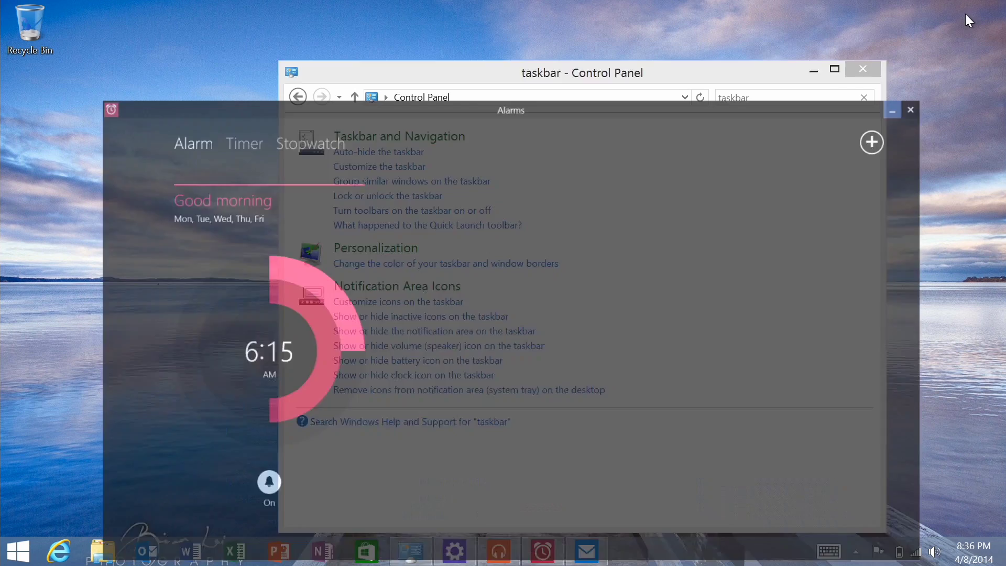
pyautogui.click(540, 556)
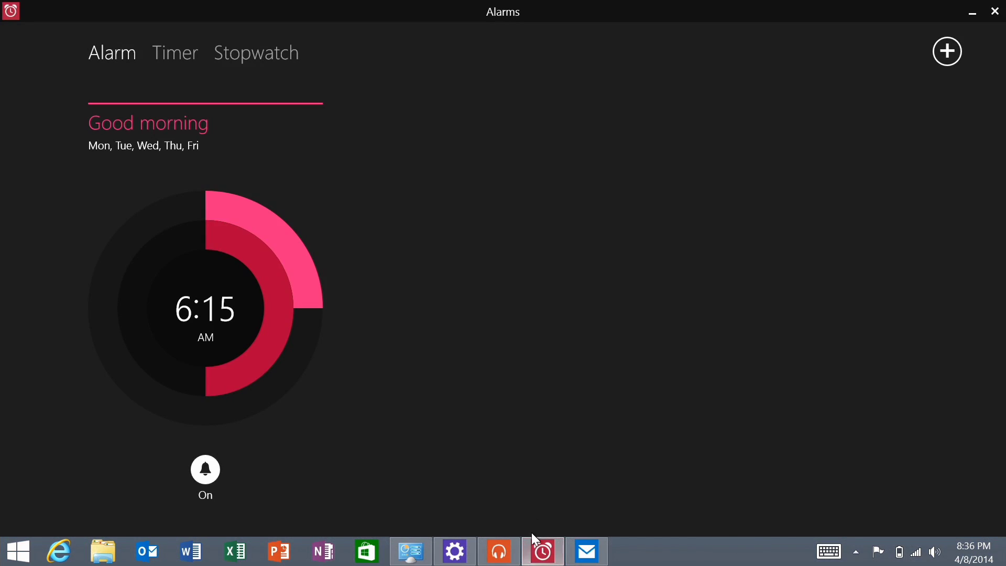
pyautogui.click(539, 556)
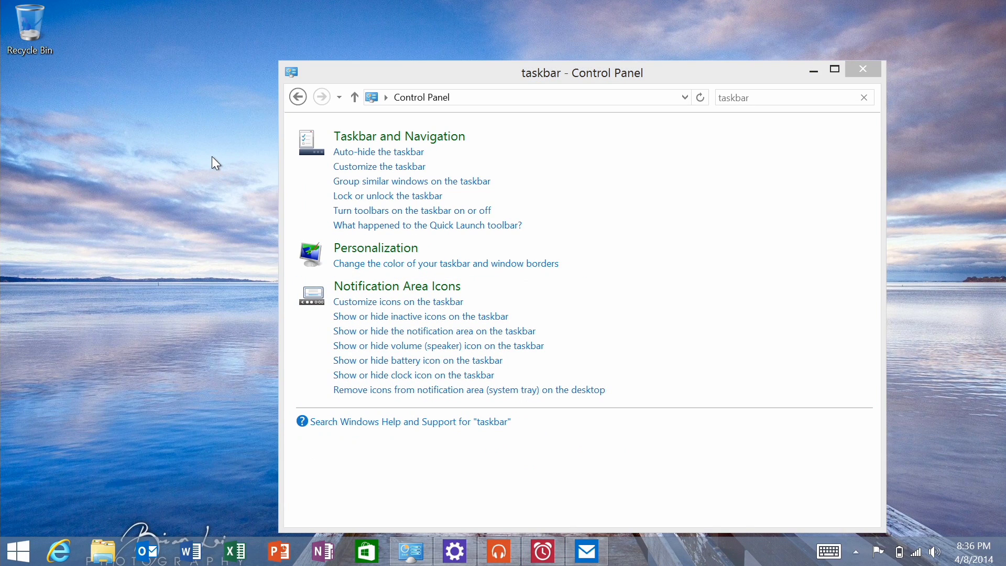
pyautogui.press('super+s')
# - Launch Task Manager by searching 'task mana', expand More details and stretch the window taller
pyautogui.write('task ma')
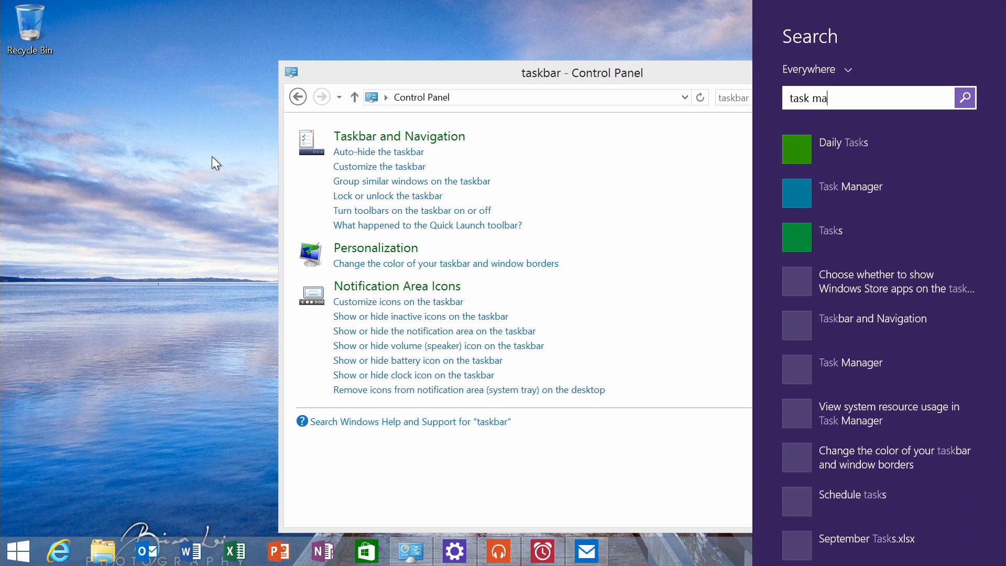
pyautogui.write('nager')
pyautogui.press('Return')
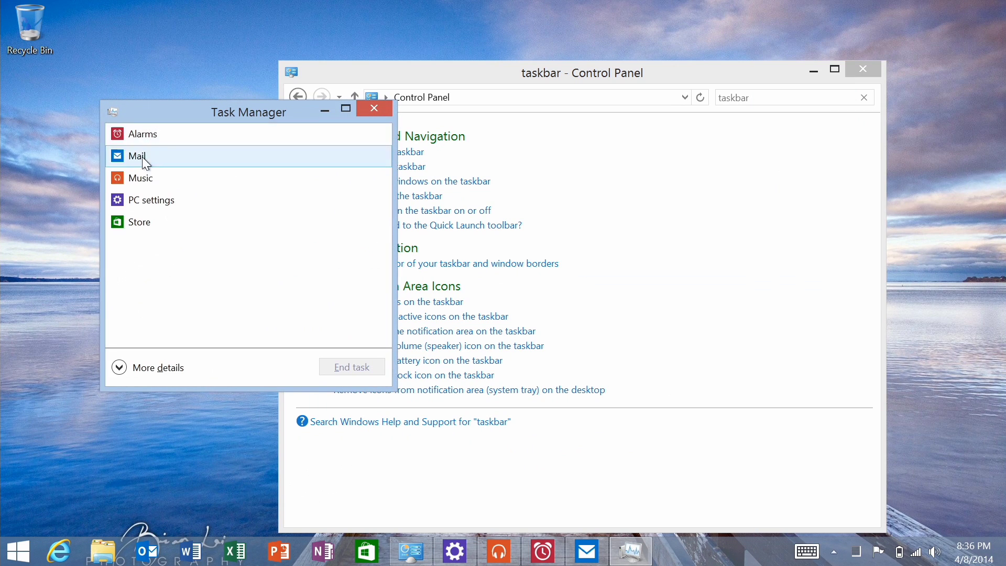
pyautogui.click(116, 369)
pyautogui.moveTo(212, 97); pyautogui.dragTo(151, 16)
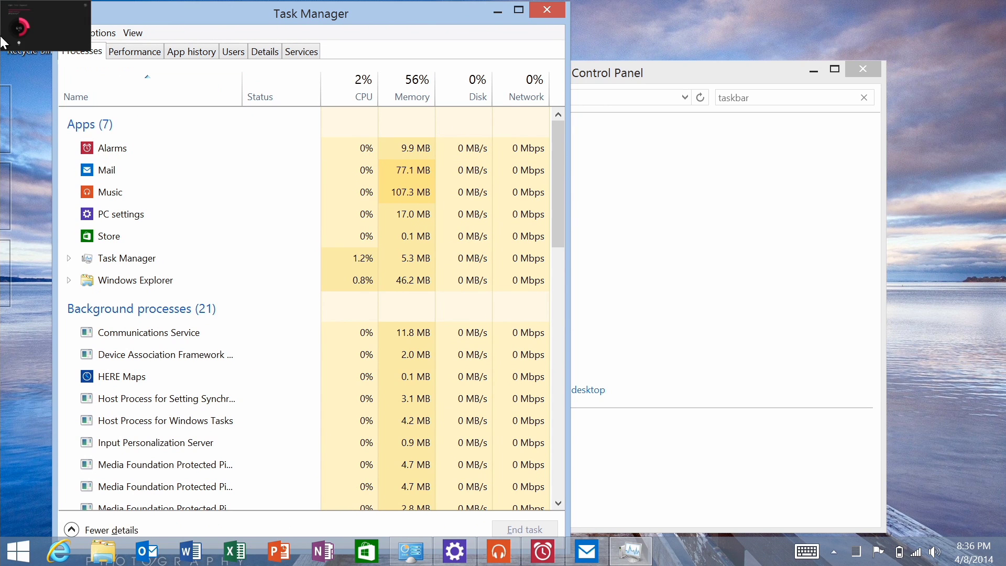
# - Snap Alarms to the right half with the desktop on the left, then close Alarms
pyautogui.click(20, 6)
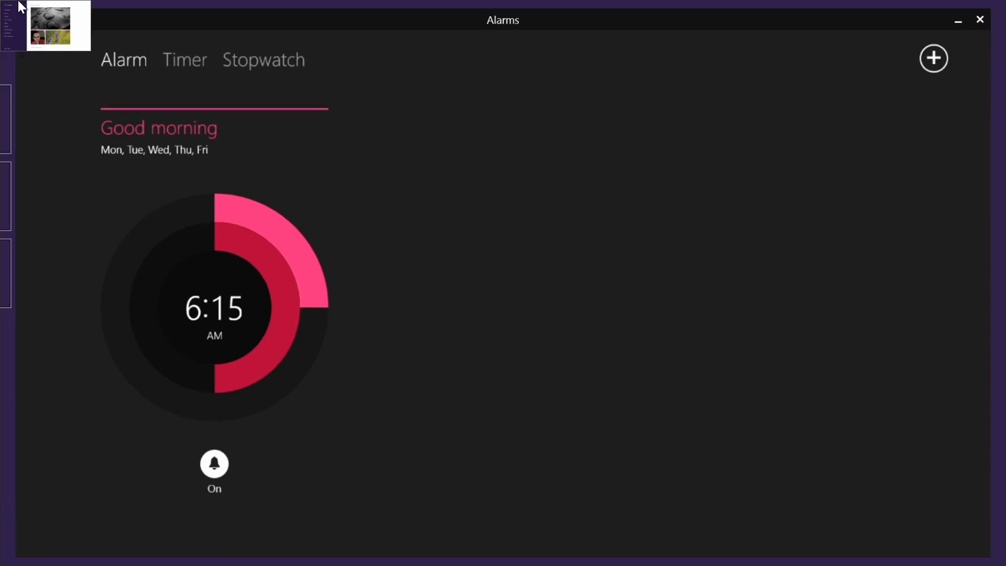
pyautogui.moveTo(542, 7); pyautogui.dragTo(663, 58)
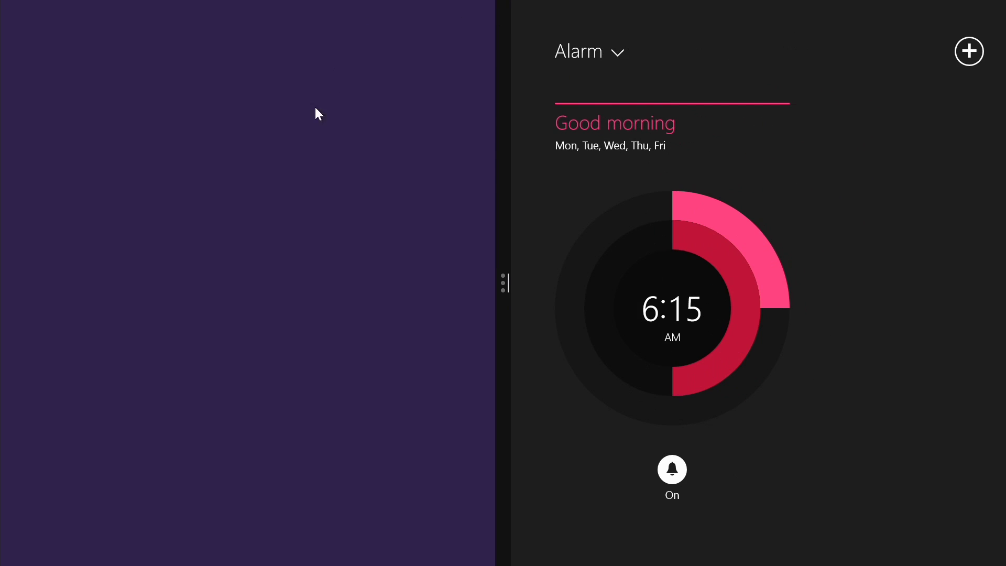
pyautogui.click(68, 37)
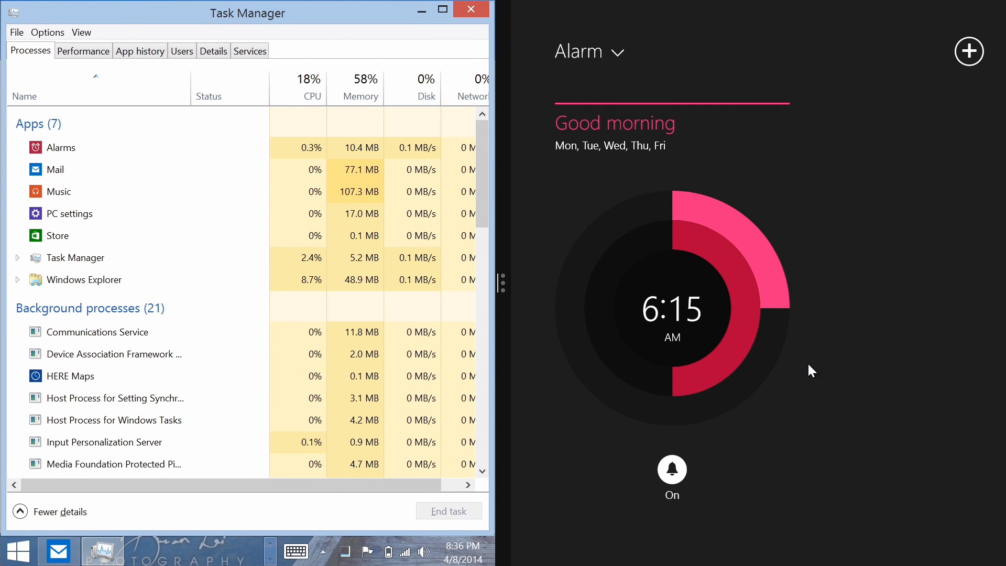
pyautogui.moveTo(880, 3)
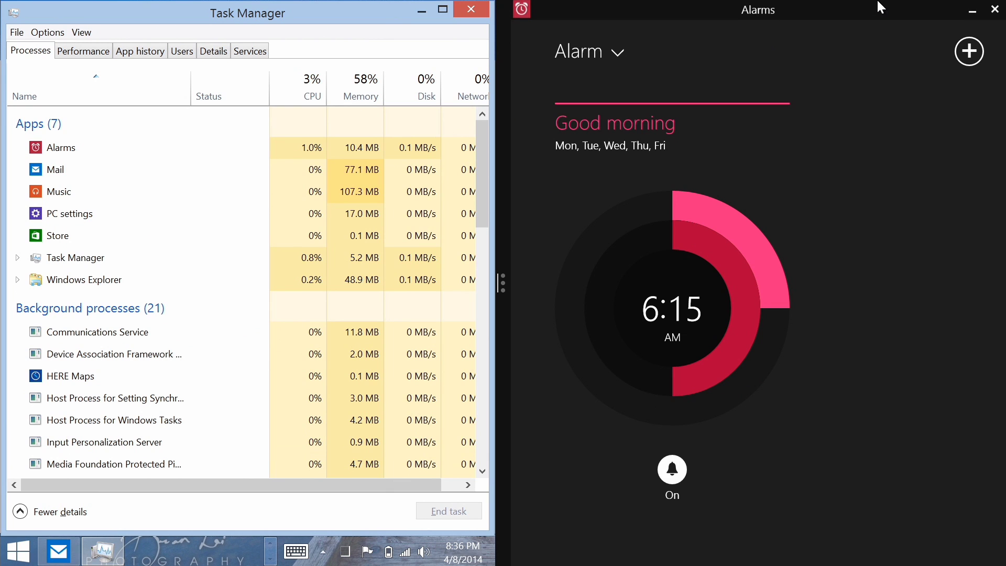
pyautogui.click(1002, 16)
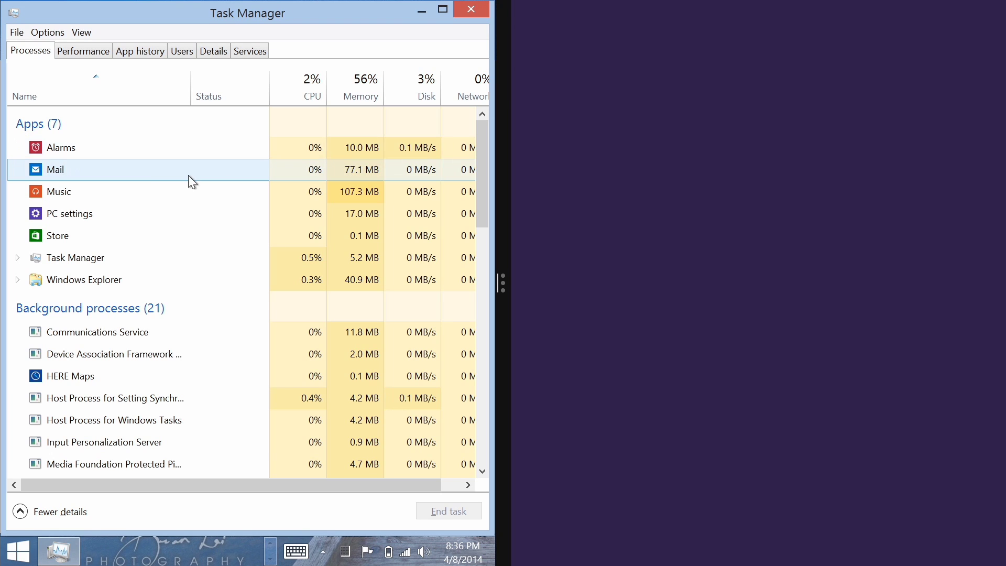
# - End the Alarms process in Task Manager and let the desktop fill the right side
pyautogui.click(139, 149)
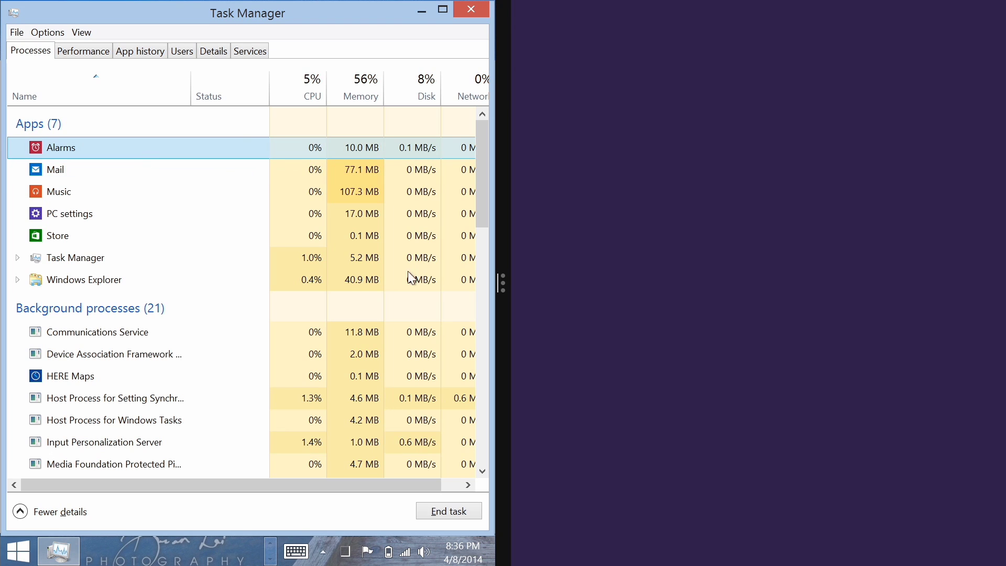
pyautogui.click(444, 514)
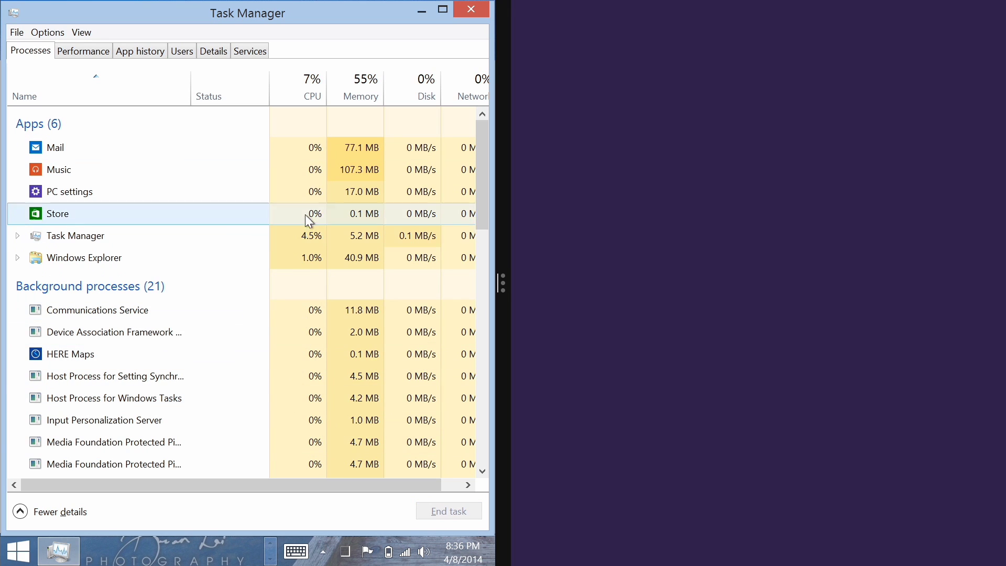
pyautogui.click(635, 302)
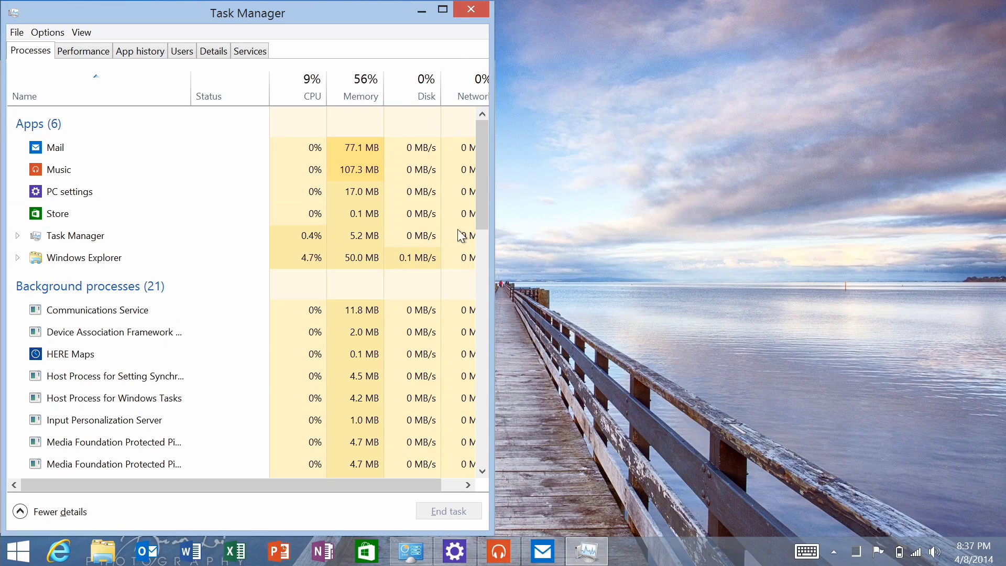
# - Start playback in Music, switch to the desktop, then bring Music back full-screen
pyautogui.click(506, 556)
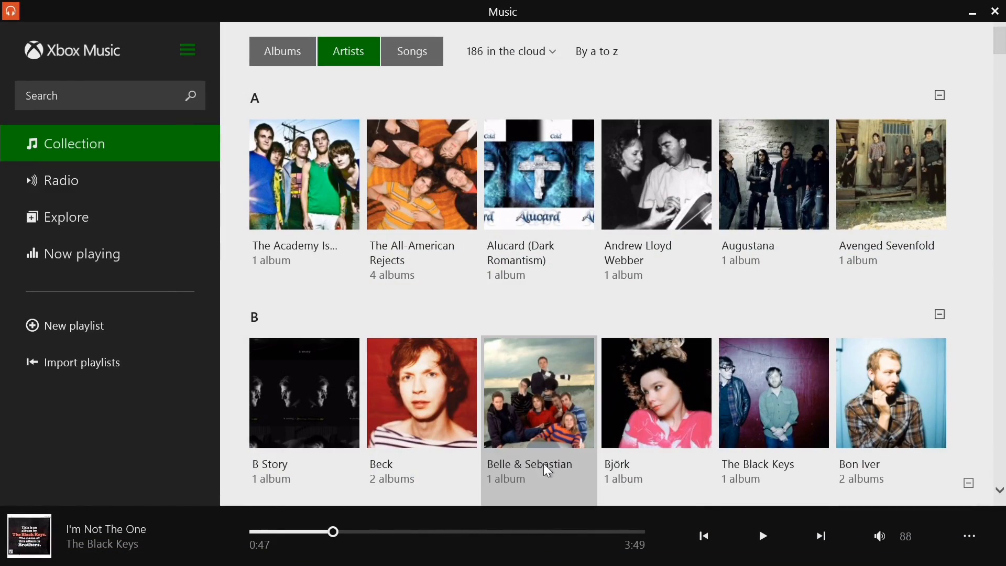
pyautogui.click(762, 537)
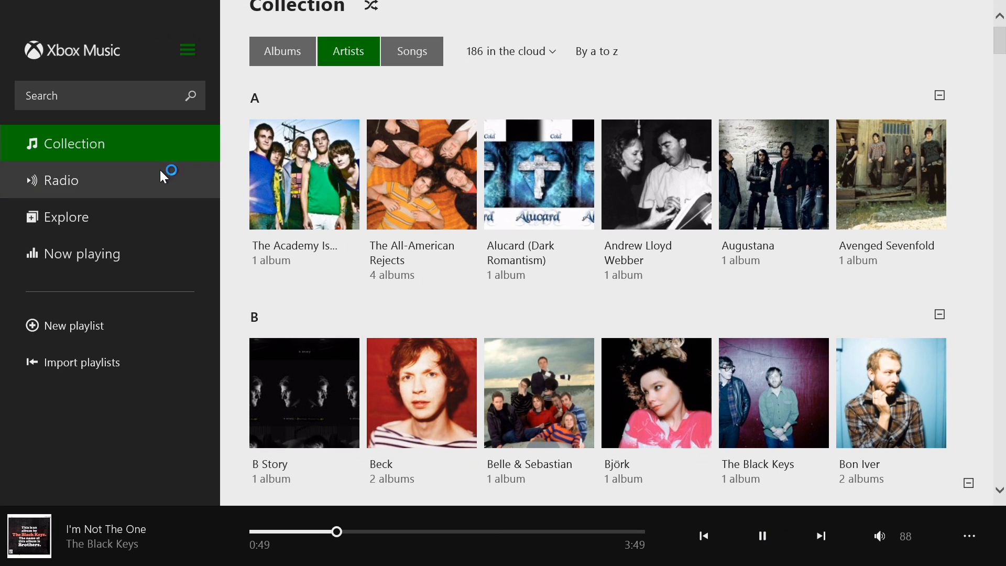
pyautogui.scroll(1, 289, 246)
pyautogui.moveTo(5, 6)
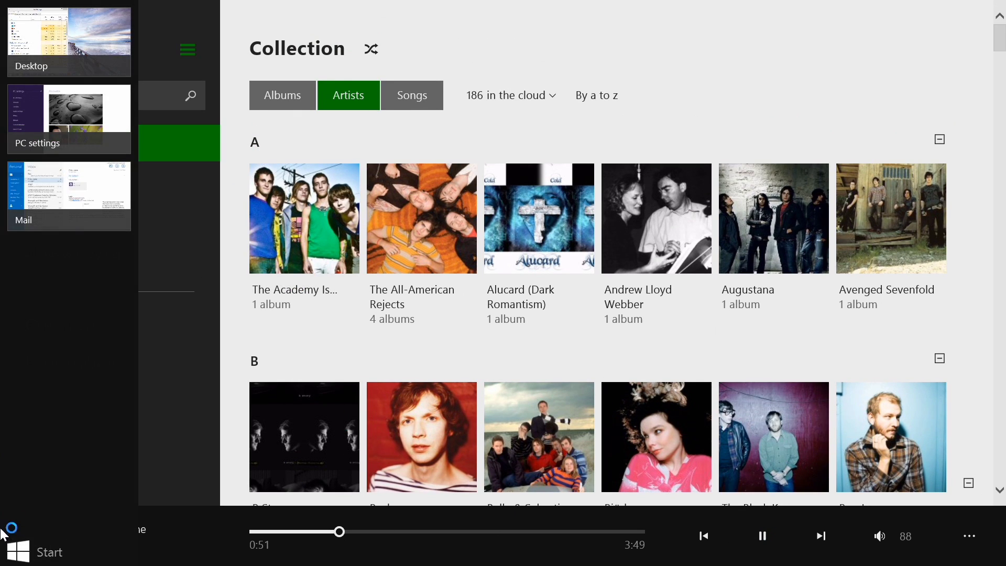
pyautogui.click(100, 52)
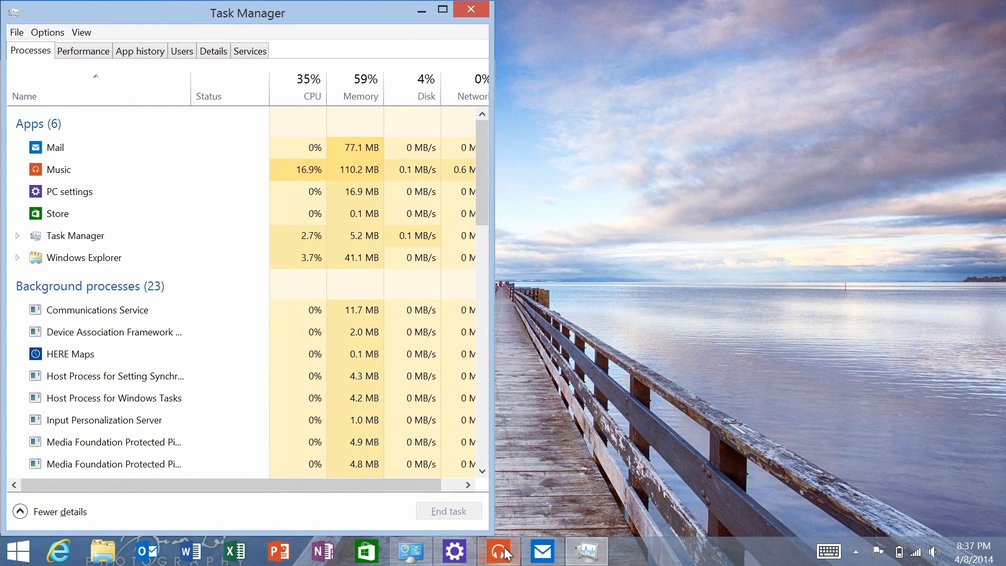
pyautogui.moveTo(504, 548)
pyautogui.click(499, 514)
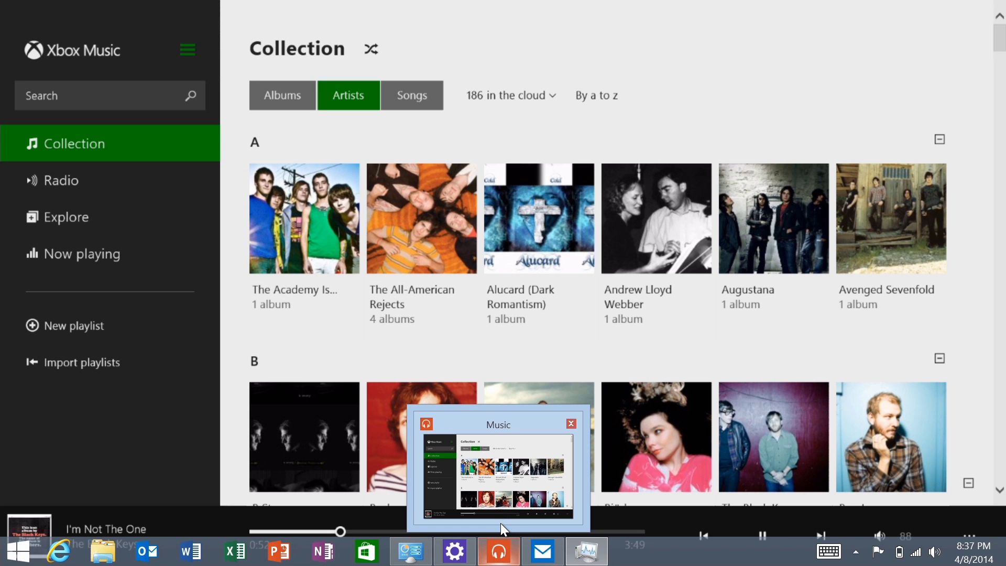
# - Minimize Music, pause and resume I'm Not The One from the media overlay, then restore Music
pyautogui.click(572, 423)
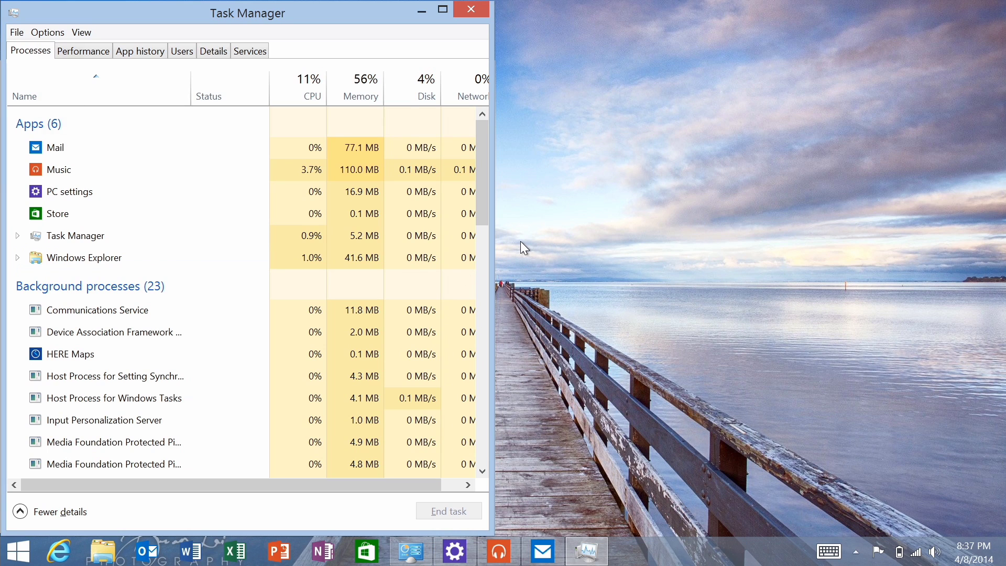
pyautogui.press('XF86AudioRaiseVolume')
pyautogui.click(182, 74)
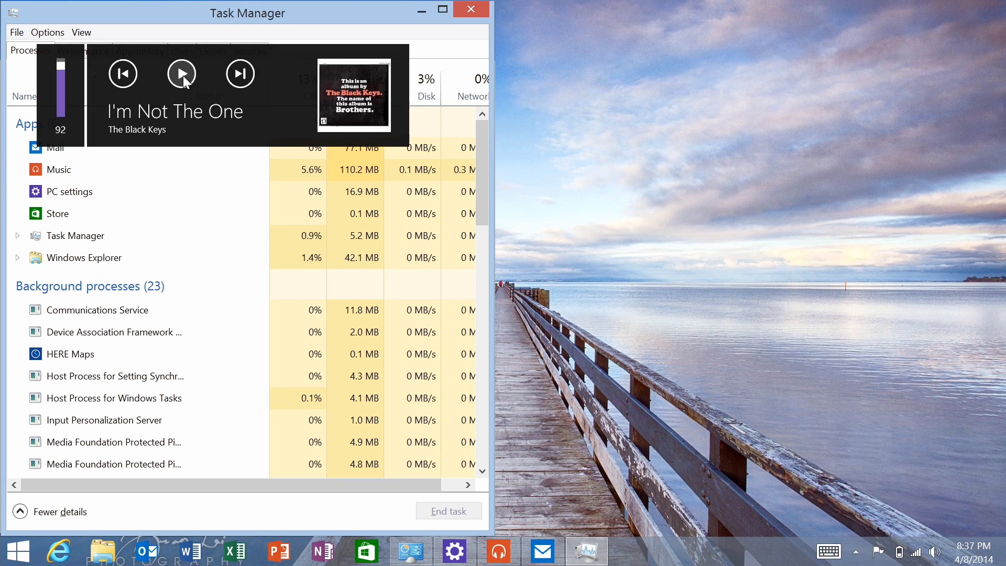
pyautogui.click(184, 76)
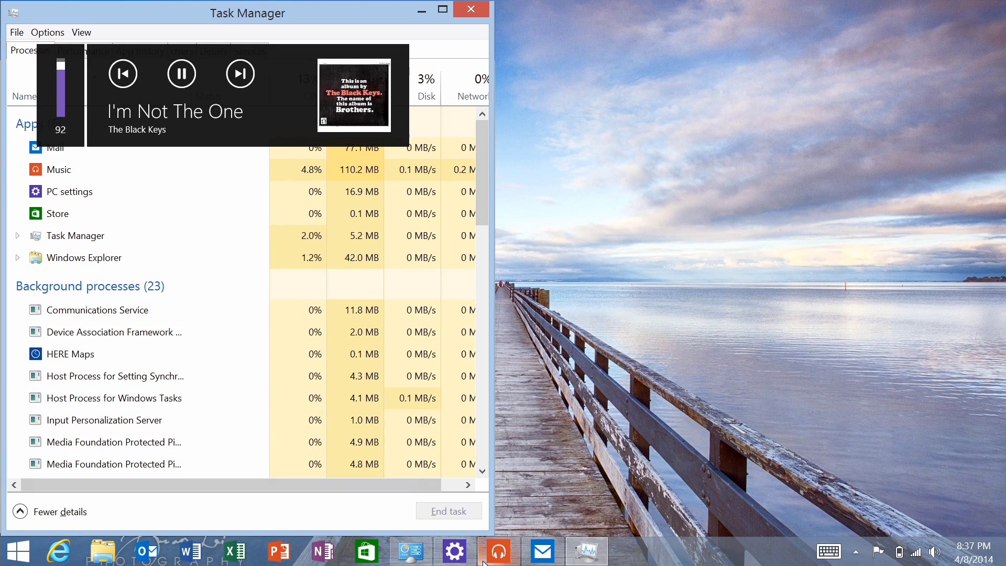
pyautogui.moveTo(498, 550)
pyautogui.click(495, 521)
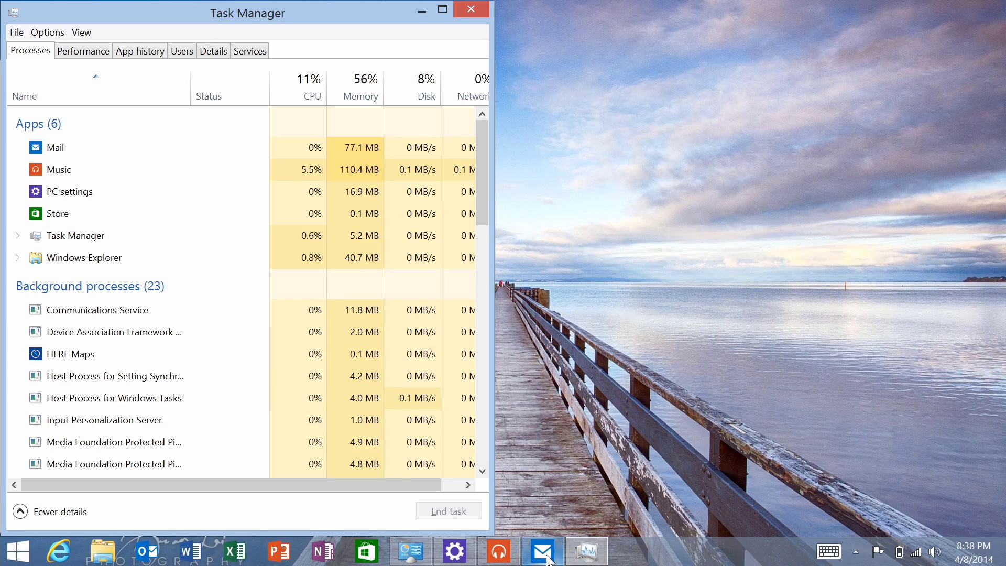
# - Bring Music up from its taskbar icon, then minimize it back to the desktop with Task Manager
pyautogui.moveTo(552, 552)
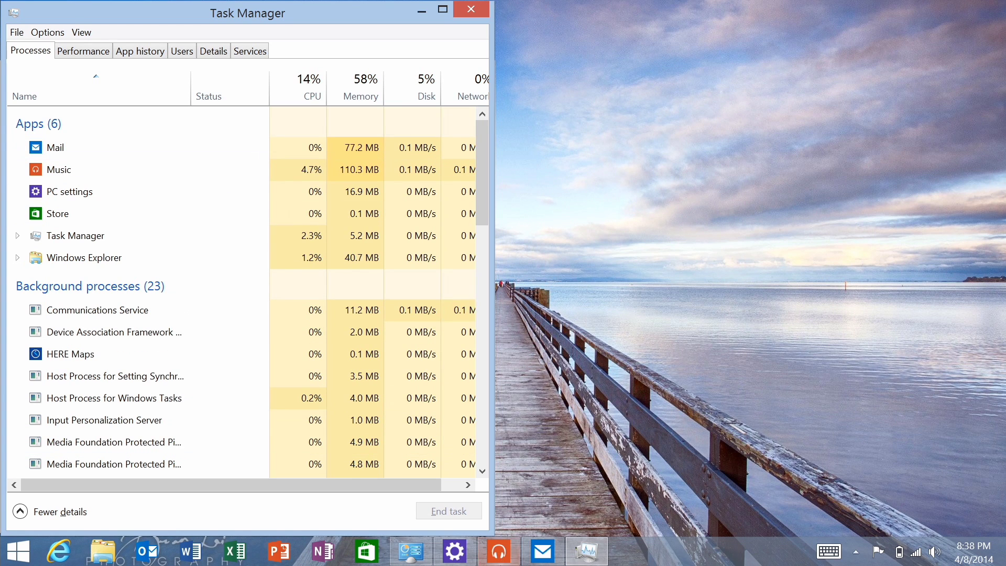
pyautogui.click(505, 562)
pyautogui.click(504, 562)
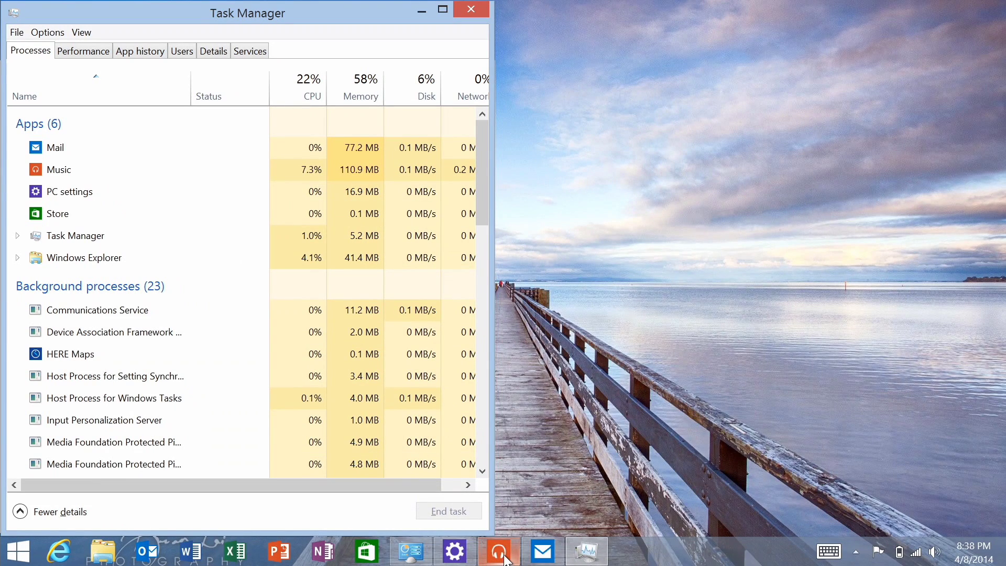